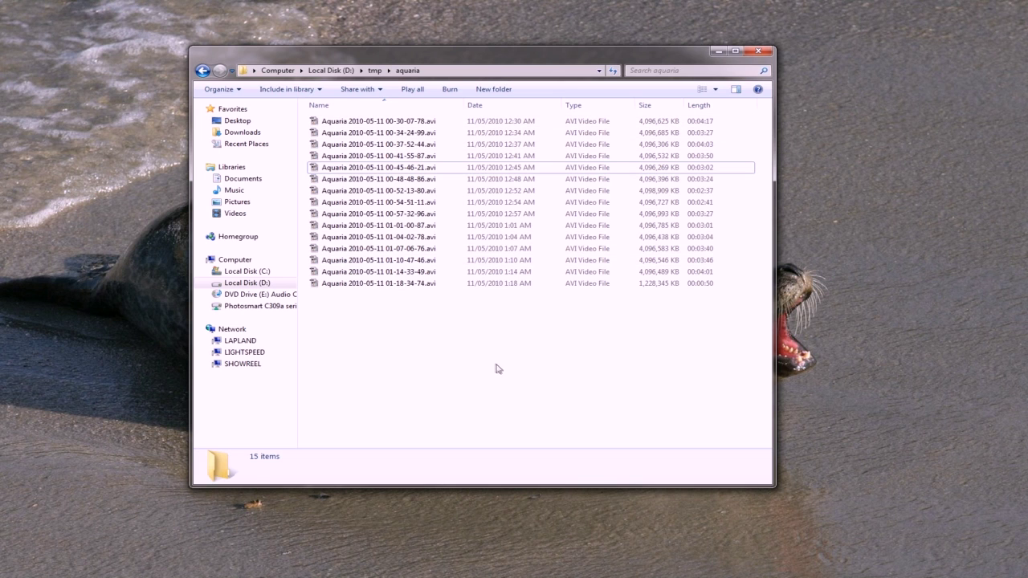
# Check the details of the first five Aquaria clips, ending on 00-45-46-21.avi (3:02, 3.90 GB, 1680×1050).
pyautogui.moveTo(497, 364); pyautogui.dragTo(290, 94)
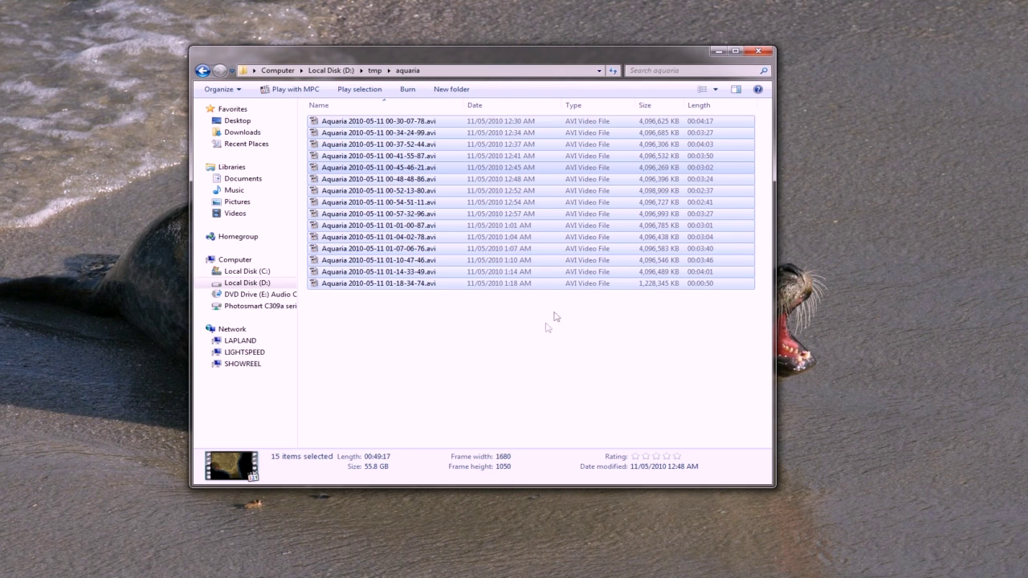
pyautogui.click(599, 348)
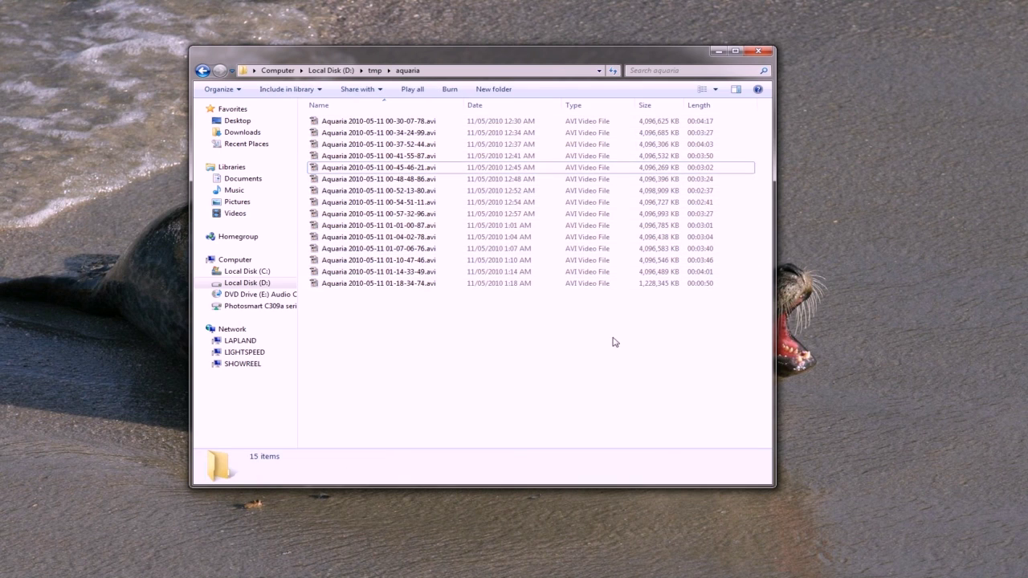
pyautogui.click(678, 126)
pyautogui.click(673, 137)
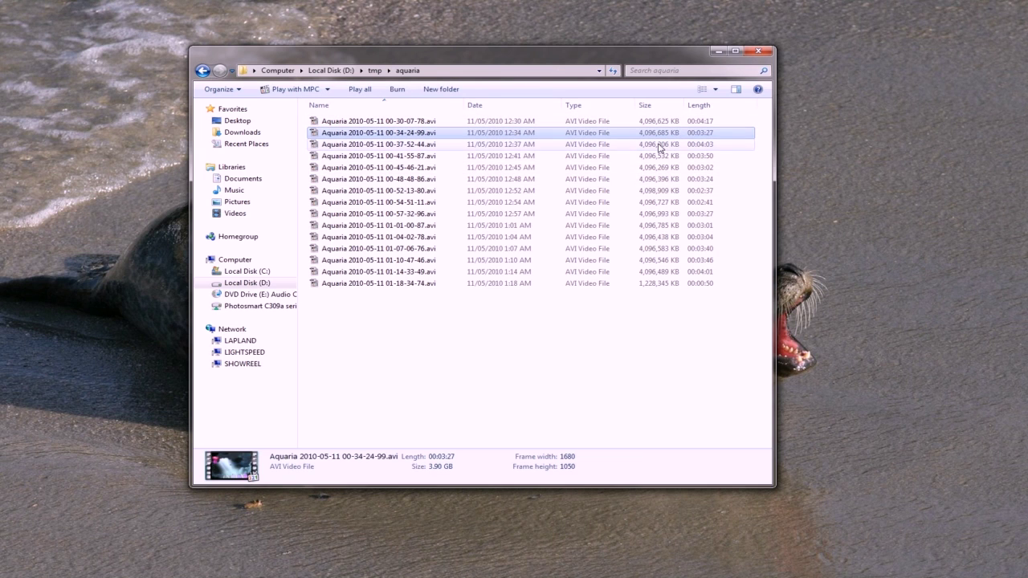
pyautogui.click(663, 145)
pyautogui.click(667, 156)
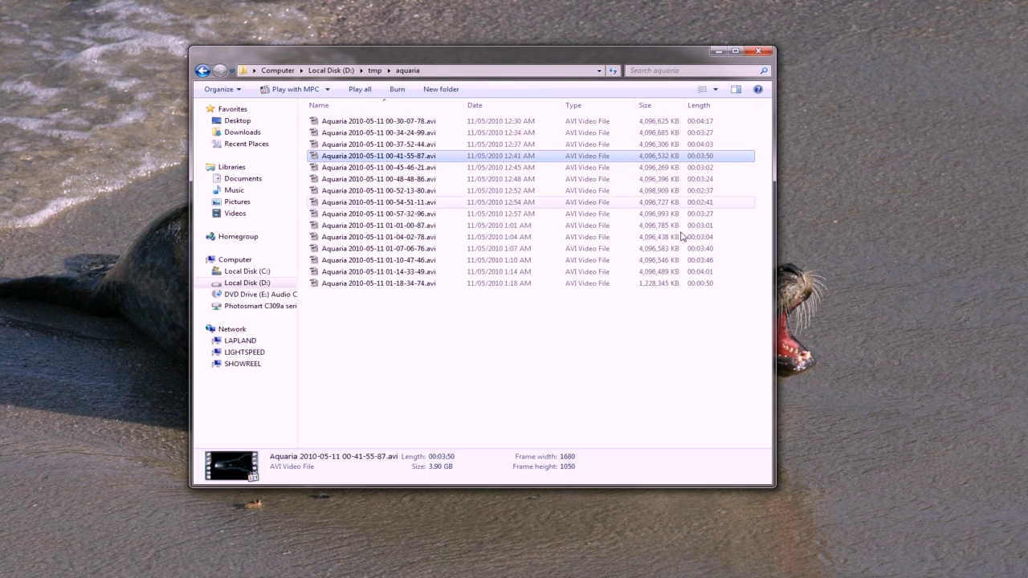
pyautogui.click(661, 170)
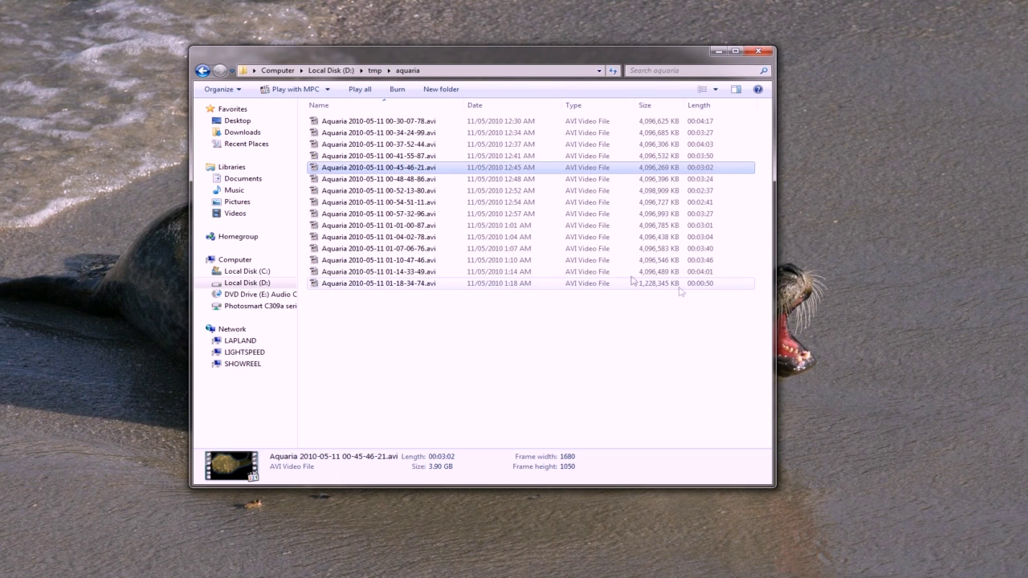
pyautogui.doubleClick(387, 172)
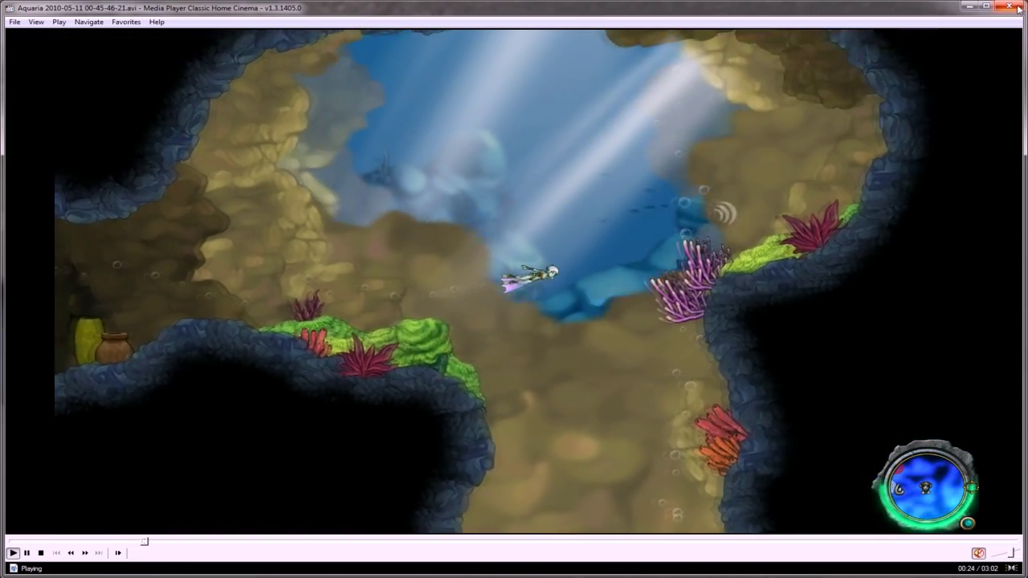
pyautogui.click(1018, 8)
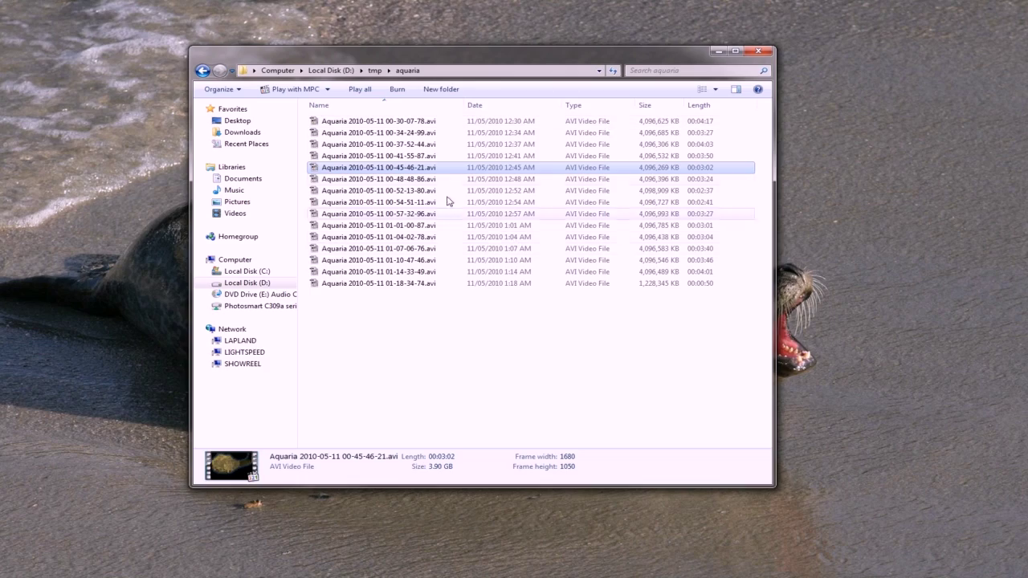
pyautogui.doubleClick(390, 170)
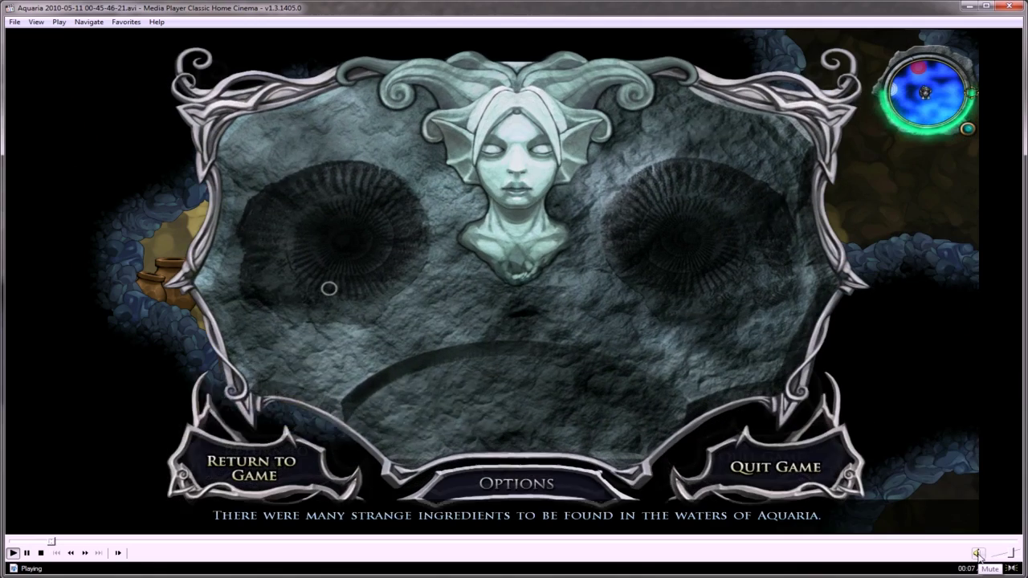
pyautogui.click(978, 553)
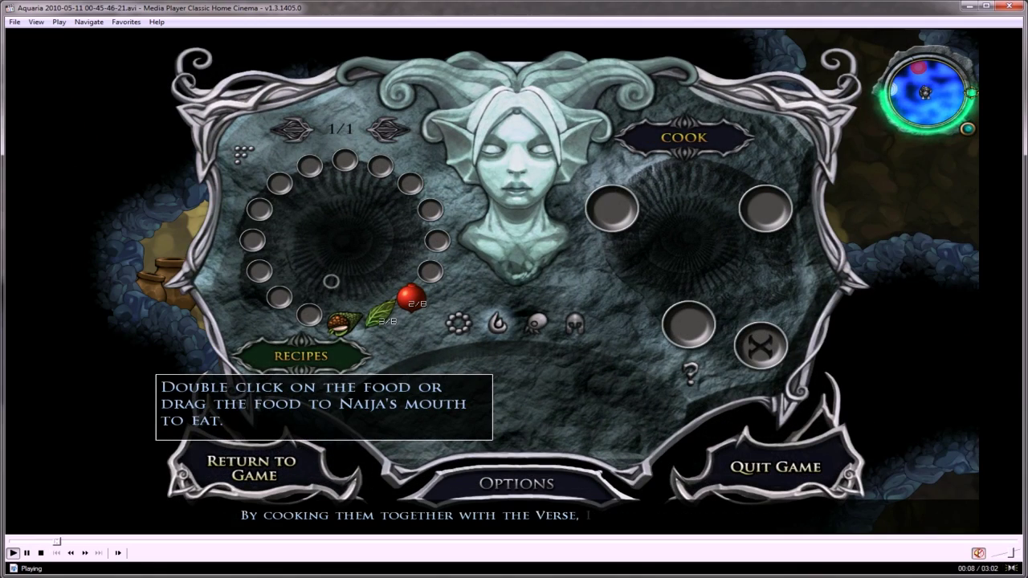
pyautogui.click(1001, 8)
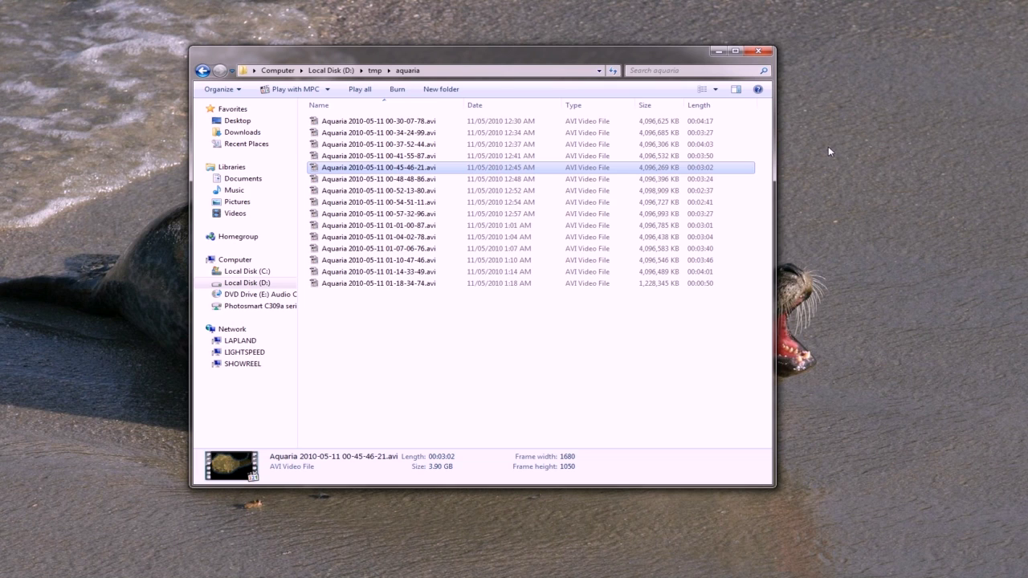
# Clear the selection and pick the first clip, 00-30-07-78.avi.
pyautogui.click(492, 347)
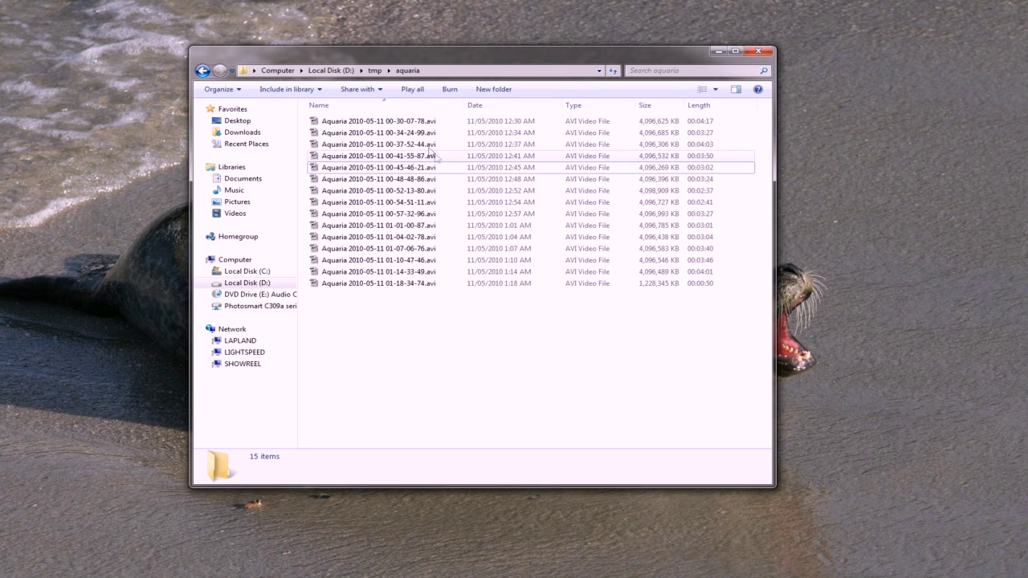
pyautogui.click(390, 123)
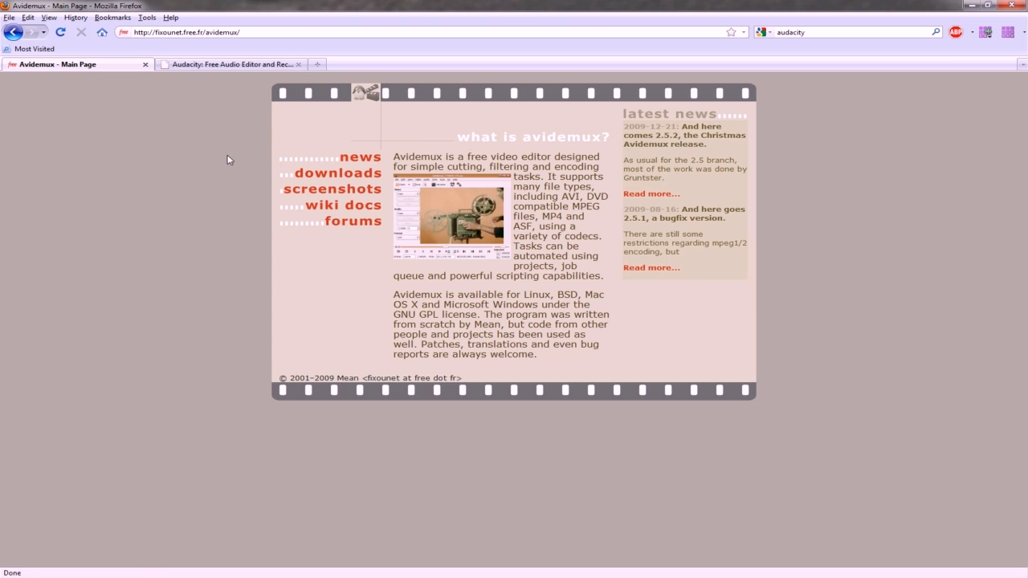
# Minimize Firefox to return to the D:\tmp\aquaria folder in Explorer.
pyautogui.moveTo(406, 135); pyautogui.dragTo(530, 142)
pyautogui.click(972, 5)
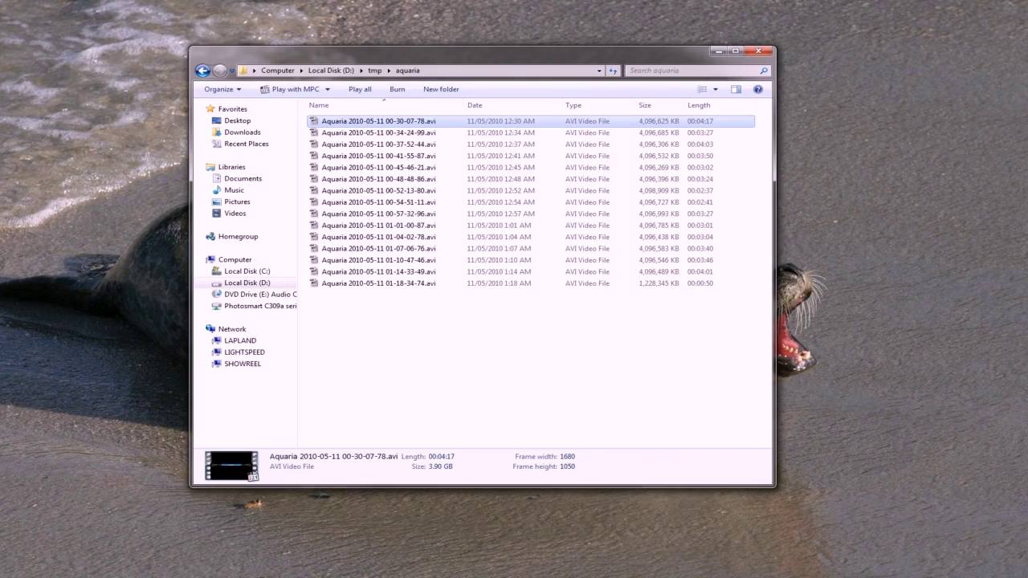
# Tile Avidemux and the aquaria folder side by side, then load 00-30-07-78.avi into Avidemux.
pyautogui.moveTo(1021, 71); pyautogui.dragTo(176, 47)
pyautogui.moveTo(536, 61); pyautogui.dragTo(774, 64)
pyautogui.moveTo(368, 48); pyautogui.dragTo(334, 31)
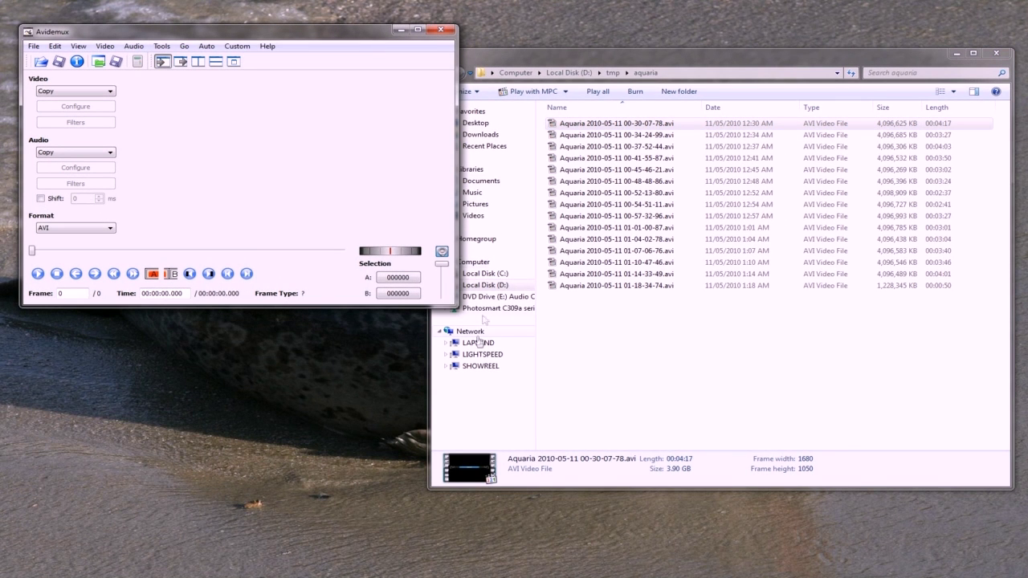
pyautogui.moveTo(430, 390); pyautogui.dragTo(481, 381)
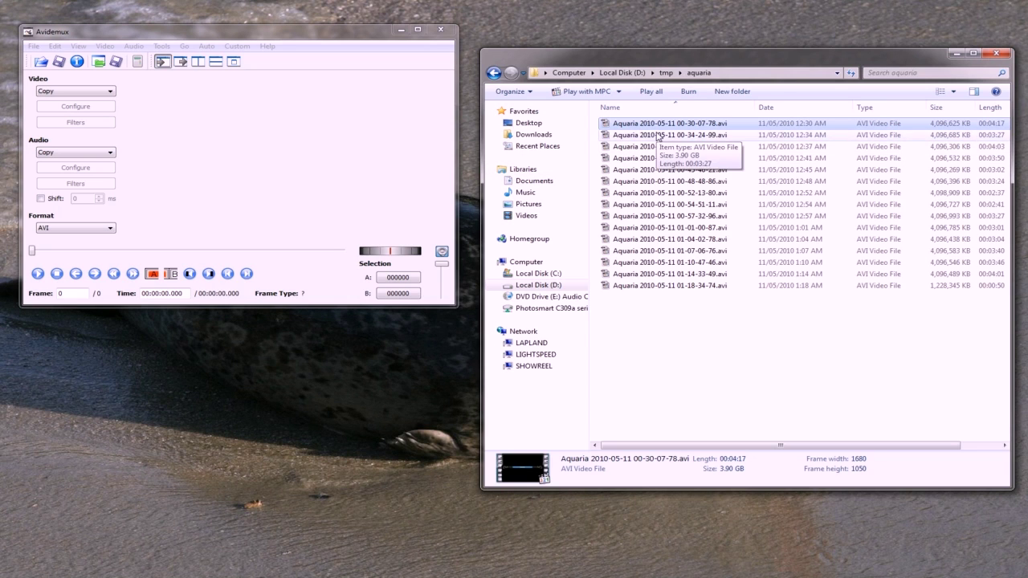
pyautogui.moveTo(575, 147); pyautogui.dragTo(223, 145)
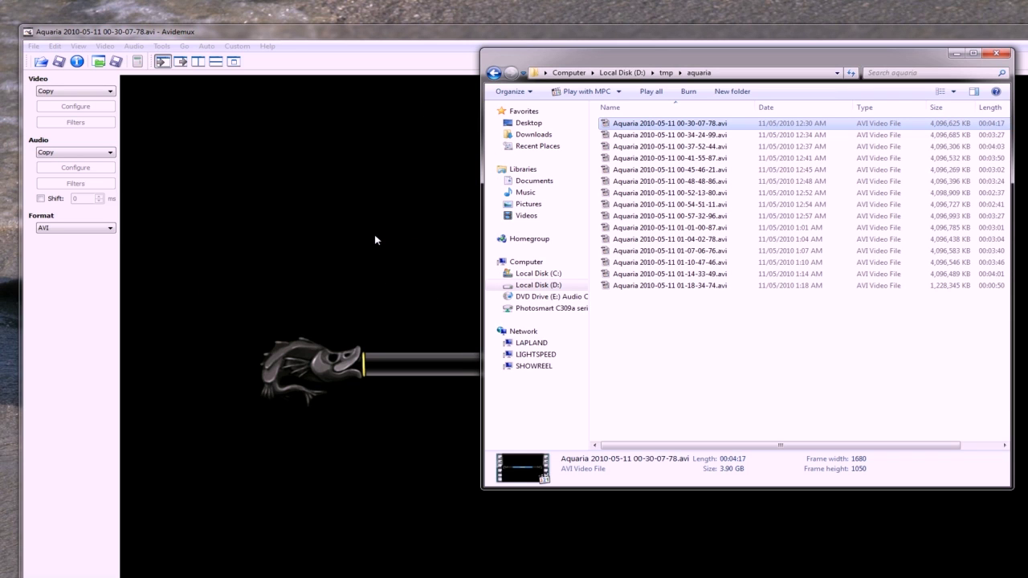
# Switch the Avidemux preview to 1:2 zoom.
pyautogui.click(78, 46)
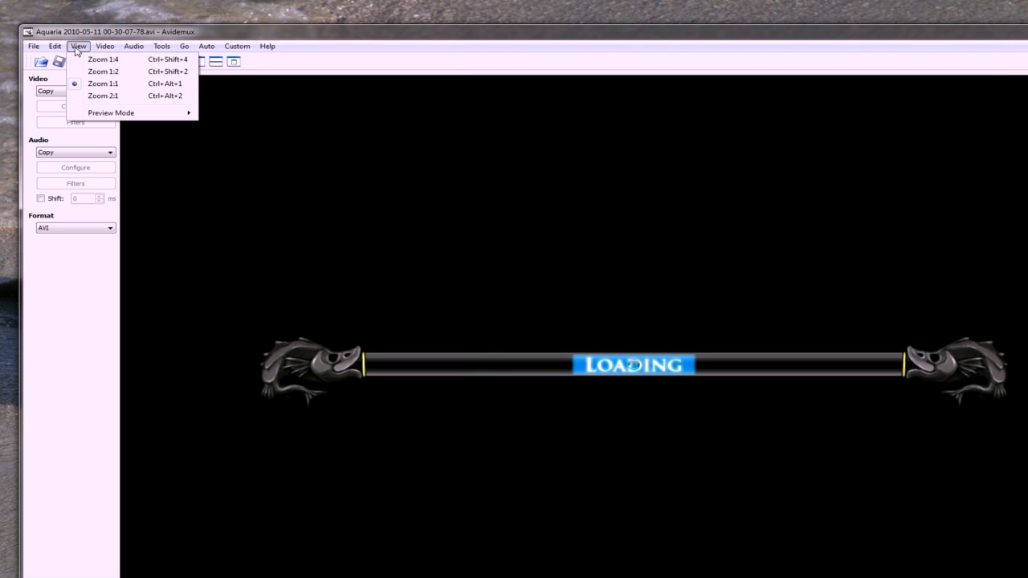
pyautogui.click(103, 71)
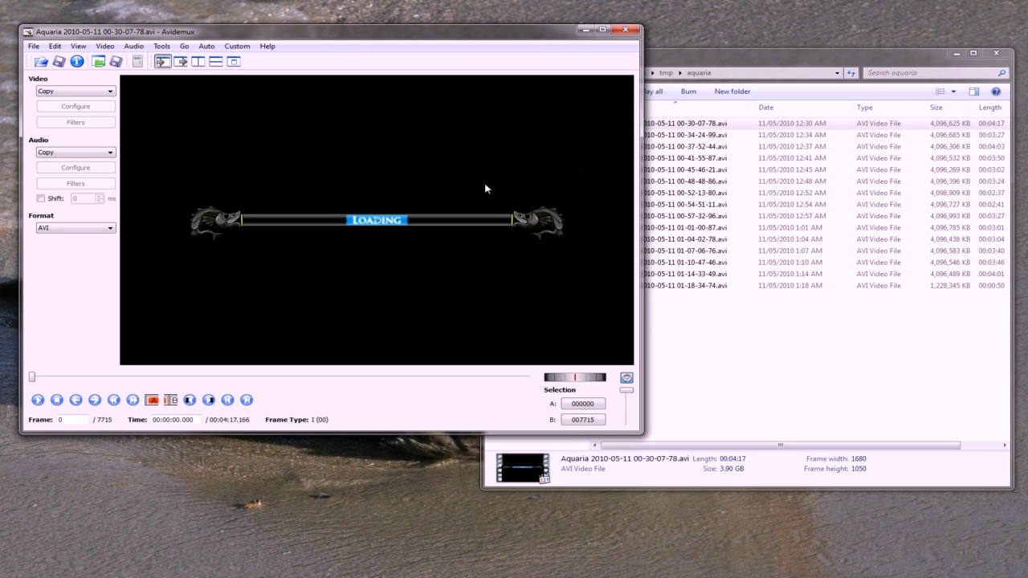
pyautogui.click(710, 63)
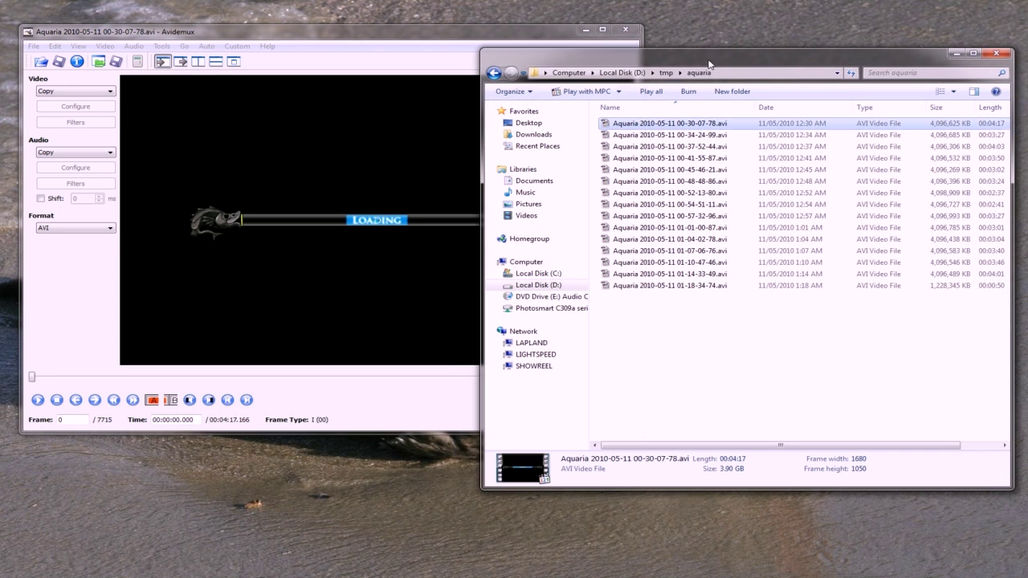
# Append the remaining 14 clips in order, building an 88,729-frame, 00:49:17 timeline.
pyautogui.moveTo(665, 139); pyautogui.dragTo(273, 186)
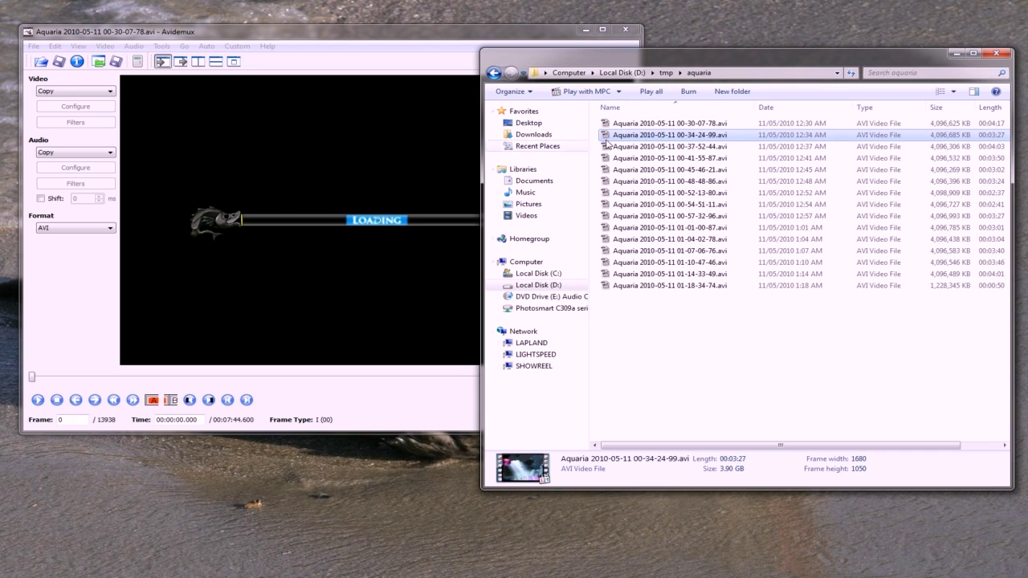
pyautogui.moveTo(652, 147); pyautogui.dragTo(321, 191)
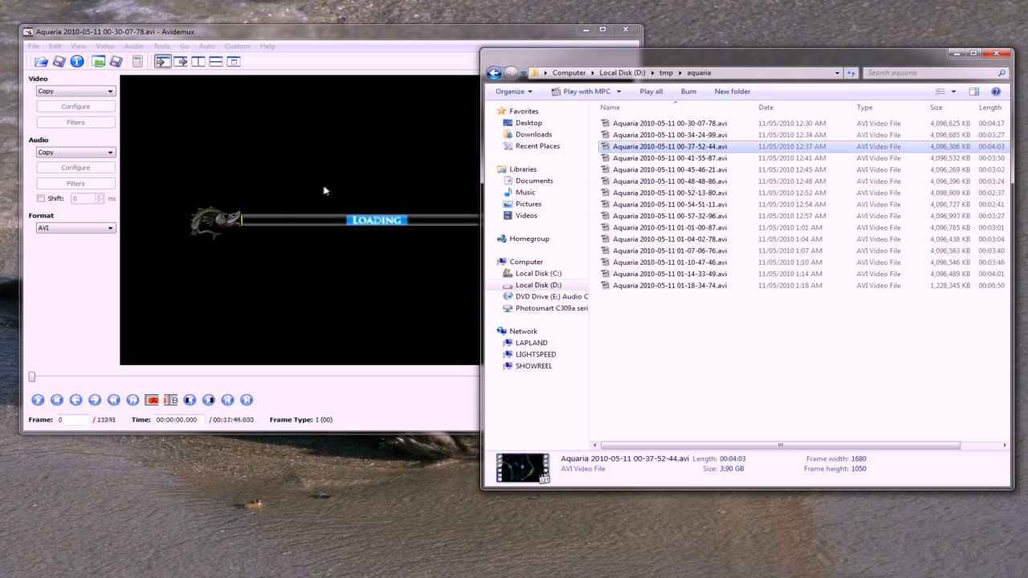
pyautogui.moveTo(643, 159); pyautogui.dragTo(322, 190)
pyautogui.moveTo(662, 186); pyautogui.dragTo(322, 191)
pyautogui.moveTo(658, 180); pyautogui.dragTo(321, 191)
pyautogui.moveTo(659, 204); pyautogui.dragTo(321, 190)
pyautogui.moveTo(659, 227); pyautogui.dragTo(290, 265)
pyautogui.moveTo(659, 239); pyautogui.dragTo(290, 266)
pyautogui.moveTo(659, 251); pyautogui.dragTo(290, 265)
pyautogui.moveTo(659, 274); pyautogui.dragTo(291, 283)
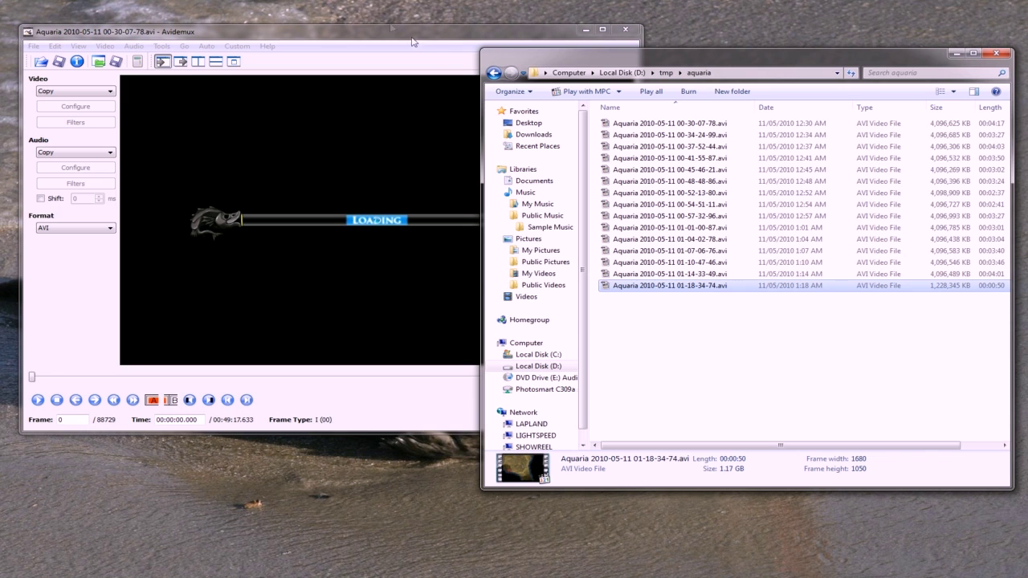
pyautogui.moveTo(407, 38); pyautogui.dragTo(430, 45)
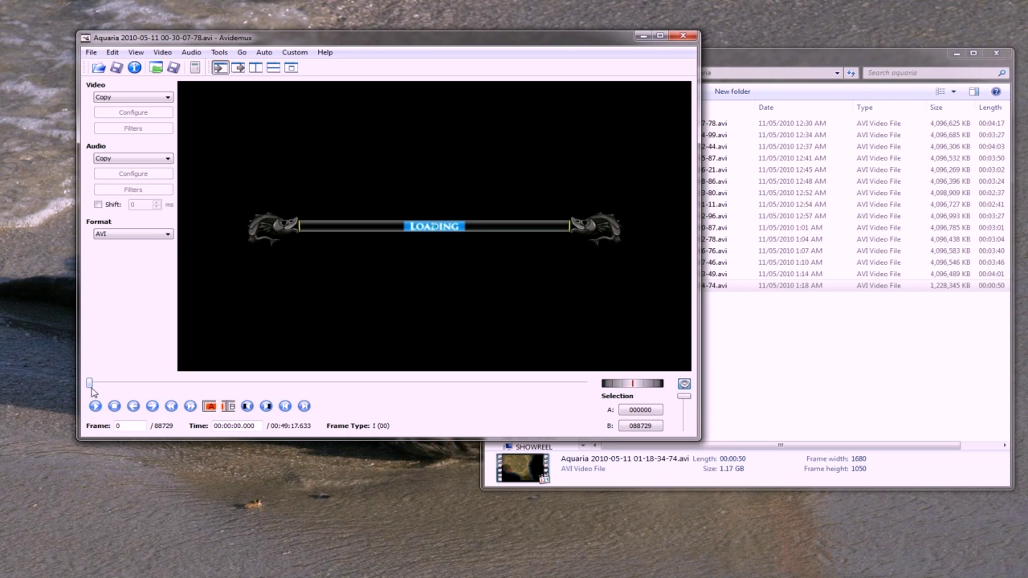
pyautogui.moveTo(92, 390)
pyautogui.mouseDown()
pyautogui.moveTo(535, 386)
pyautogui.moveTo(100, 382)
pyautogui.mouseUp()
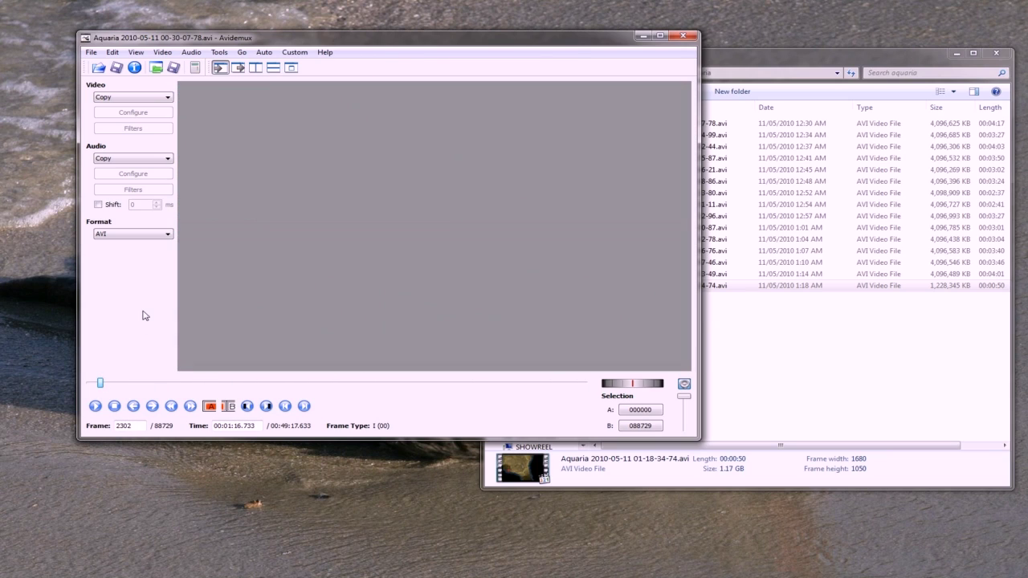
pyautogui.moveTo(100, 384); pyautogui.dragTo(87, 387)
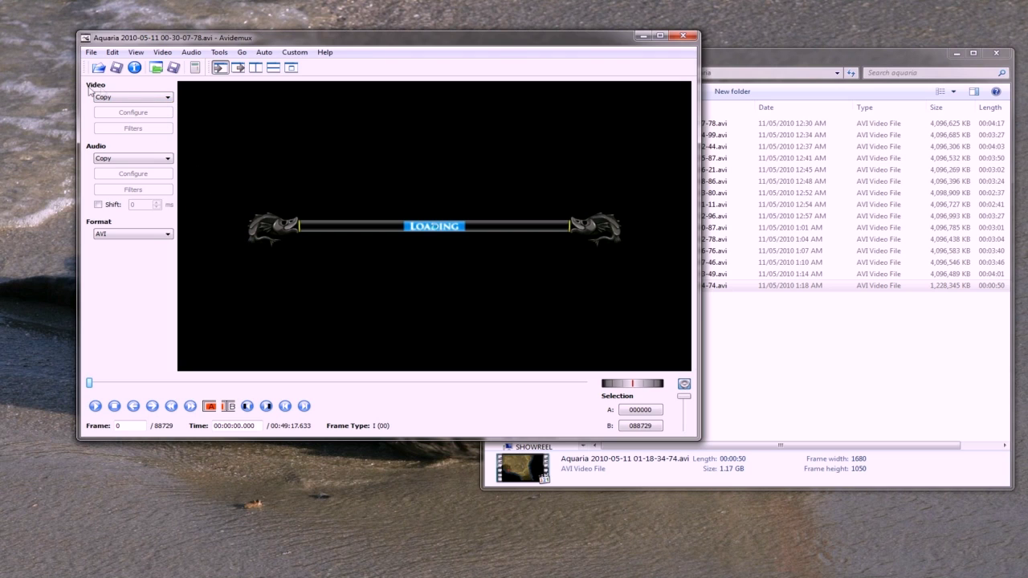
# Change the video output codec from Copy to MPEG-4 AVC (x264).
pyautogui.click(169, 98)
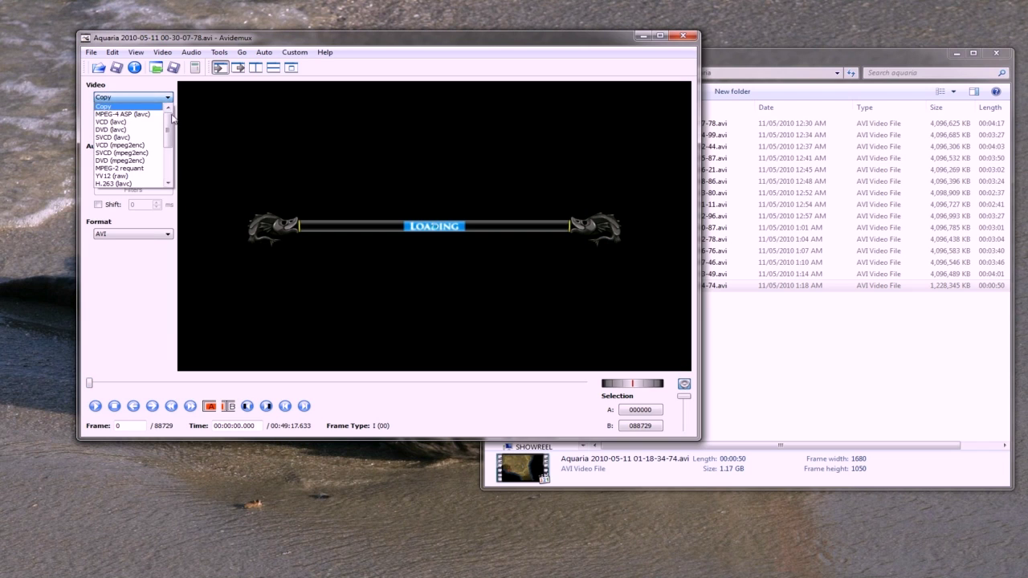
pyautogui.scroll(-4, 170, 122)
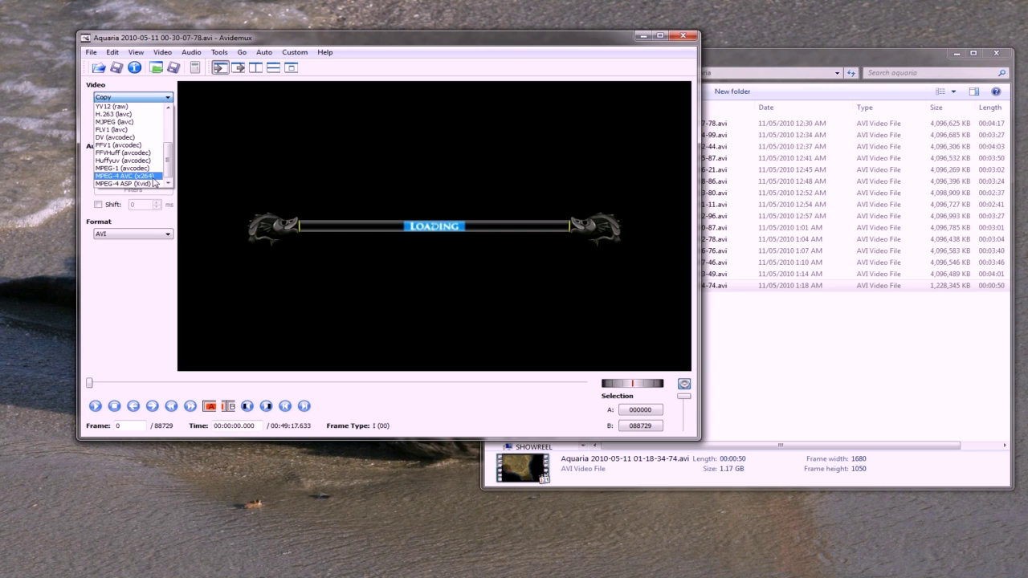
pyautogui.click(154, 176)
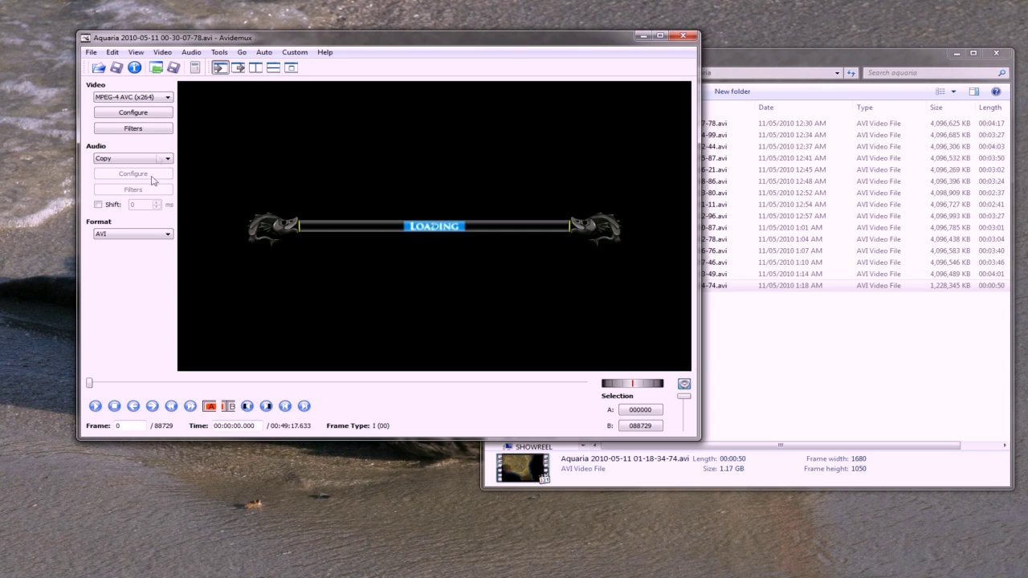
# Add a Resize filter with aspect ratio unlocked, scaling 1680×1050 to 1280×720.
pyautogui.click(133, 130)
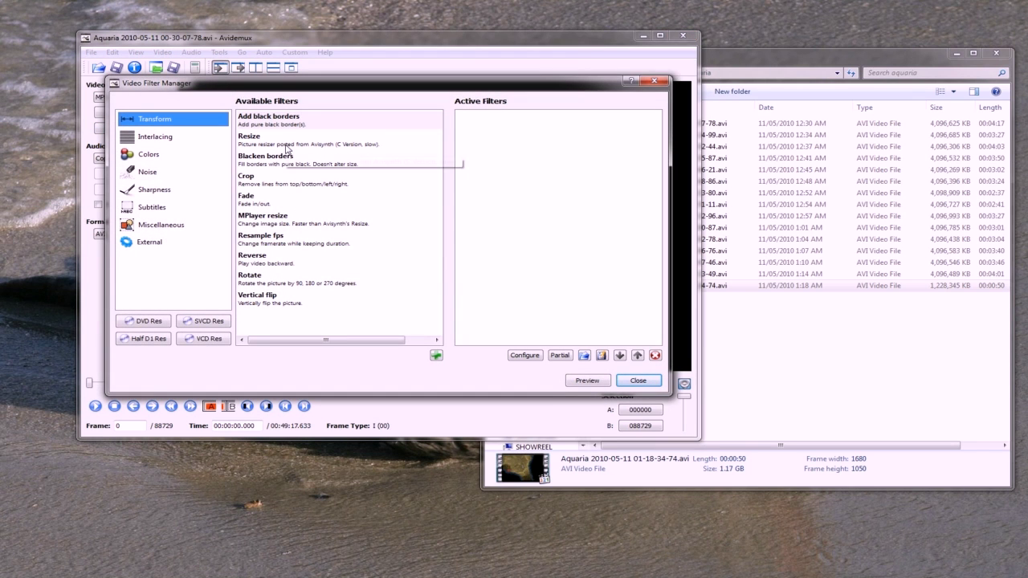
pyautogui.click(256, 143)
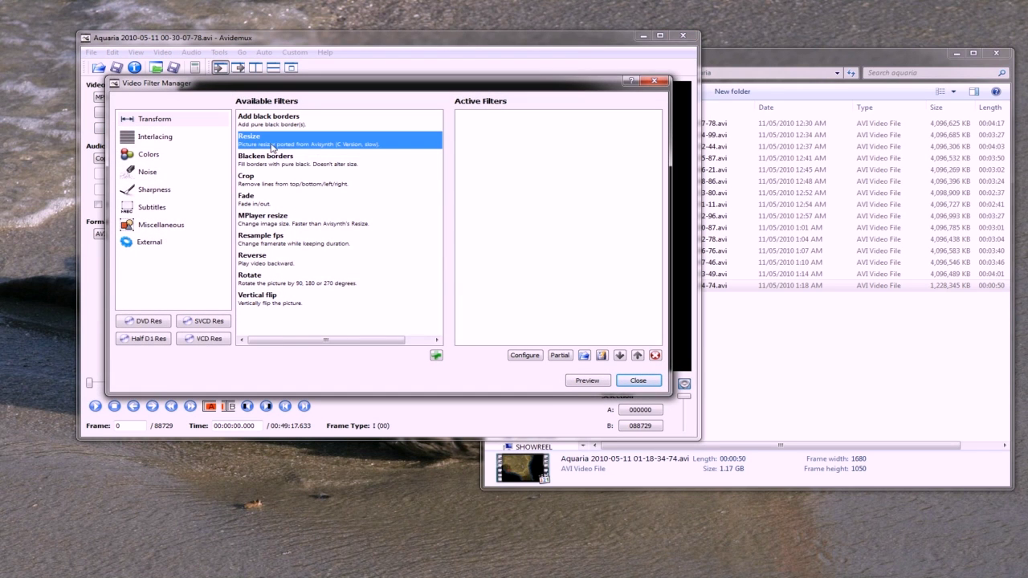
pyautogui.doubleClick(263, 145)
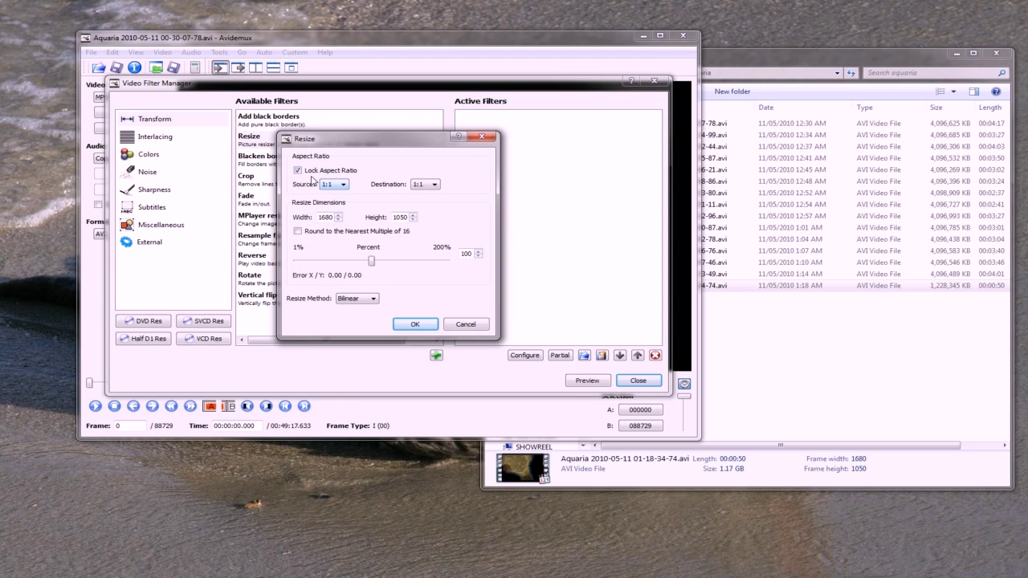
pyautogui.click(298, 170)
pyautogui.press('Tab')
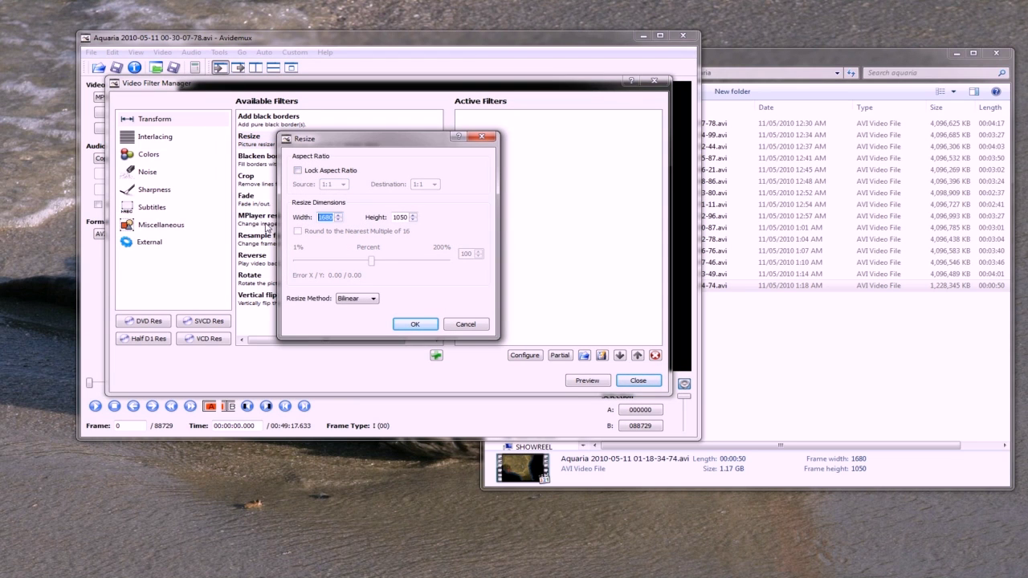
pyautogui.write('1280')
pyautogui.press('Tab')
pyautogui.write('7')
pyautogui.click(414, 325)
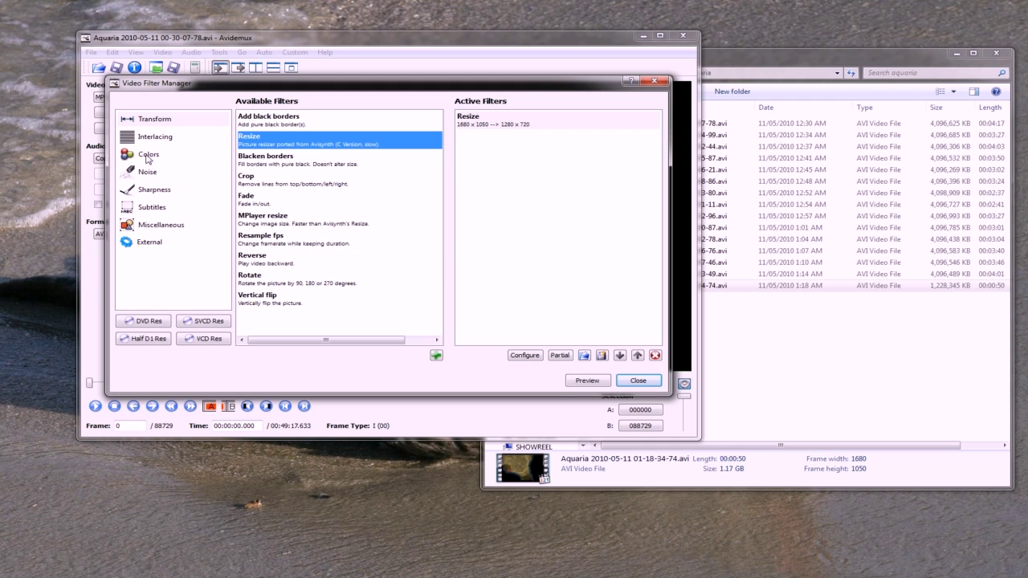
# Try brightness adjustments in the Contrast filter preview, then cancel without adding it.
pyautogui.click(151, 158)
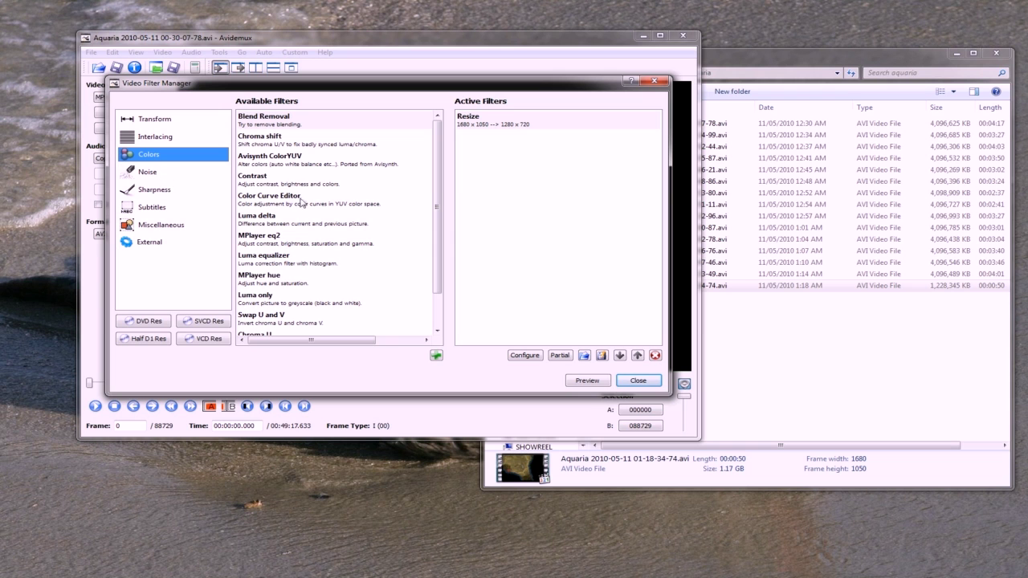
pyautogui.doubleClick(264, 180)
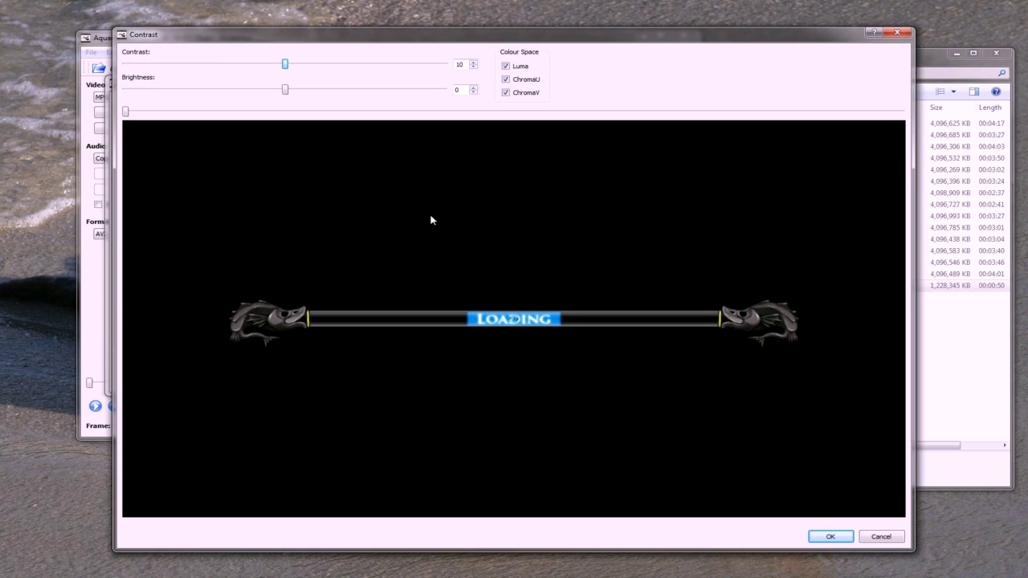
pyautogui.moveTo(128, 114); pyautogui.dragTo(201, 117)
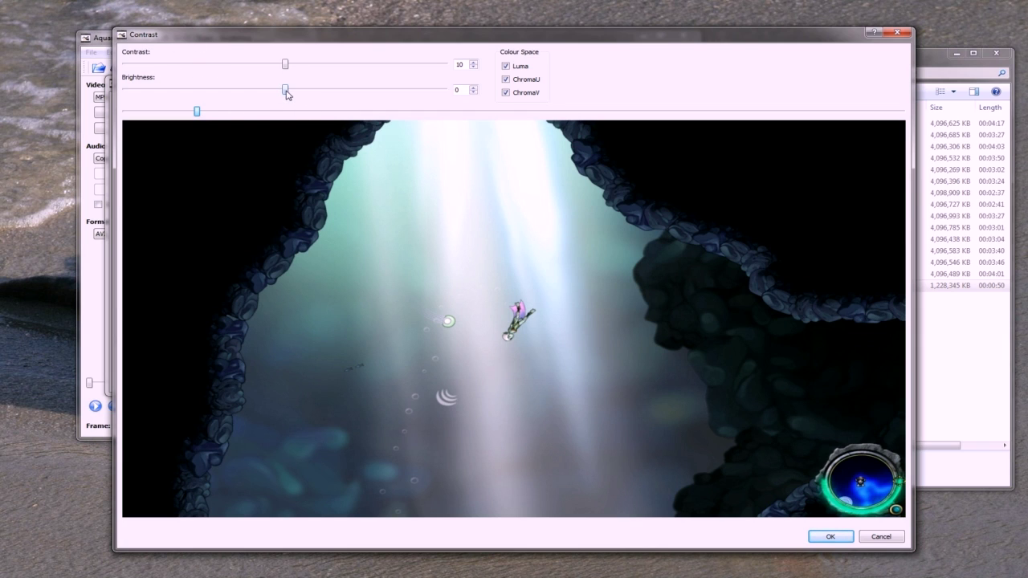
pyautogui.moveTo(287, 93); pyautogui.dragTo(287, 71)
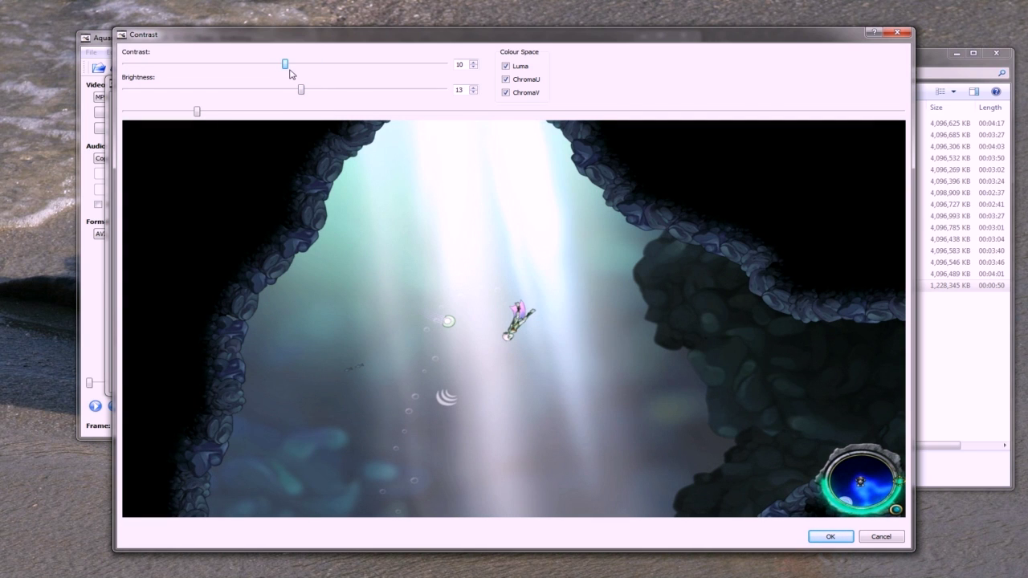
pyautogui.moveTo(304, 96)
pyautogui.mouseDown()
pyautogui.moveTo(328, 94)
pyautogui.moveTo(278, 96)
pyautogui.moveTo(299, 94)
pyautogui.mouseUp()
pyautogui.click(287, 66)
pyautogui.click(875, 535)
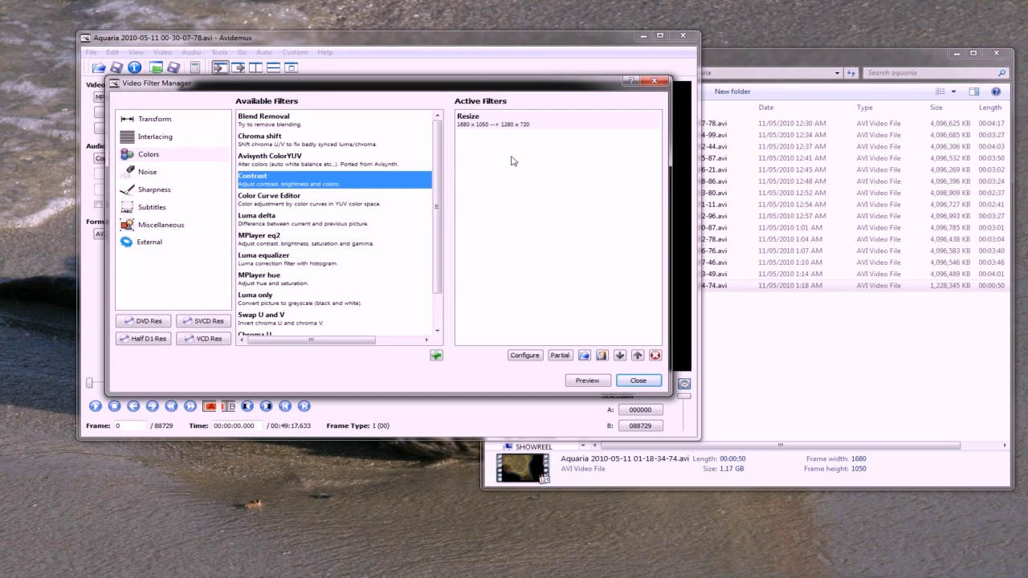
# Look over the Transform filters' Vertical flip entry, then close the Video Filter Manager.
pyautogui.scroll(-1, 436, 141)
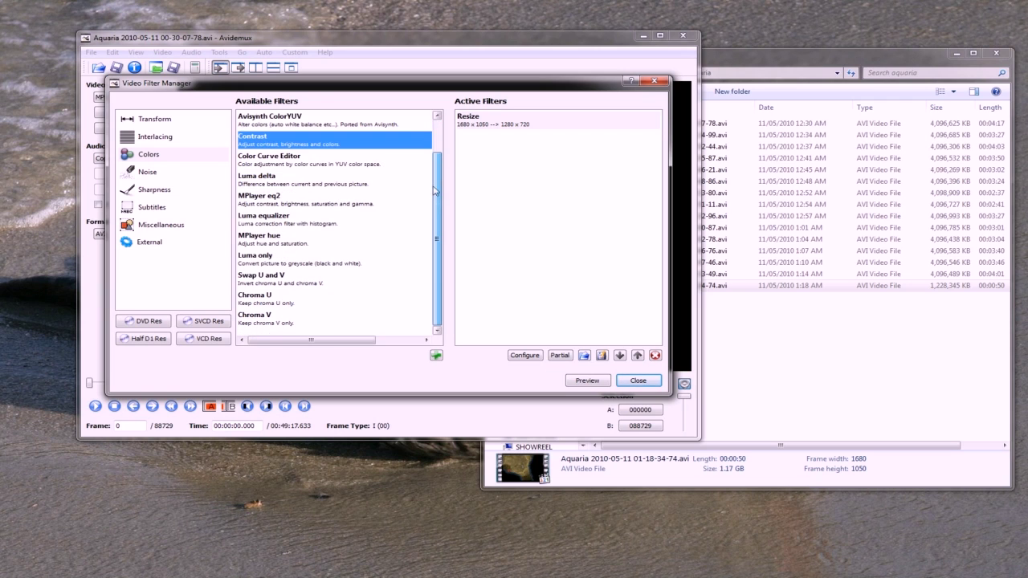
pyautogui.scroll(1, 436, 141)
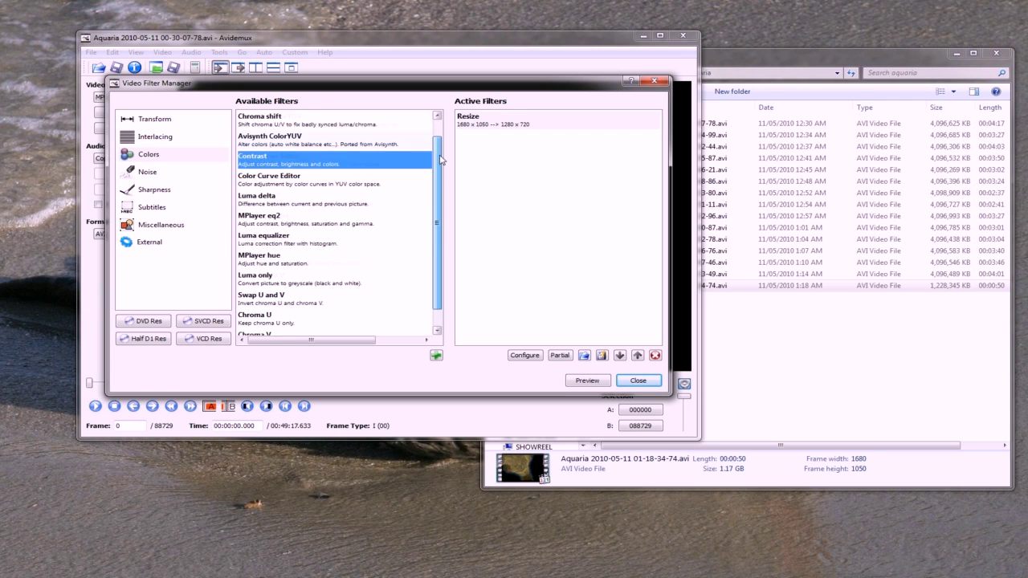
pyautogui.click(157, 121)
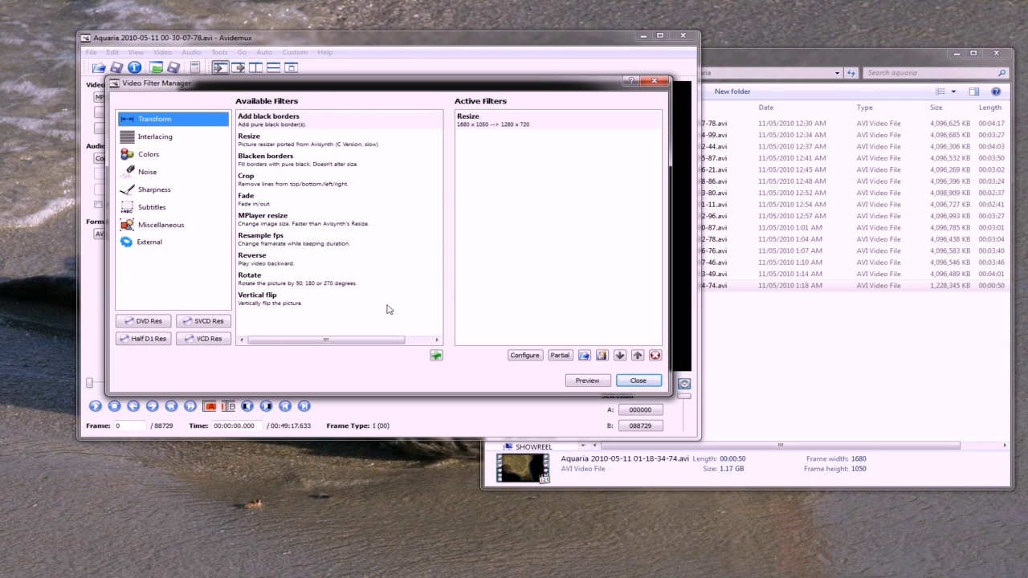
pyautogui.click(266, 303)
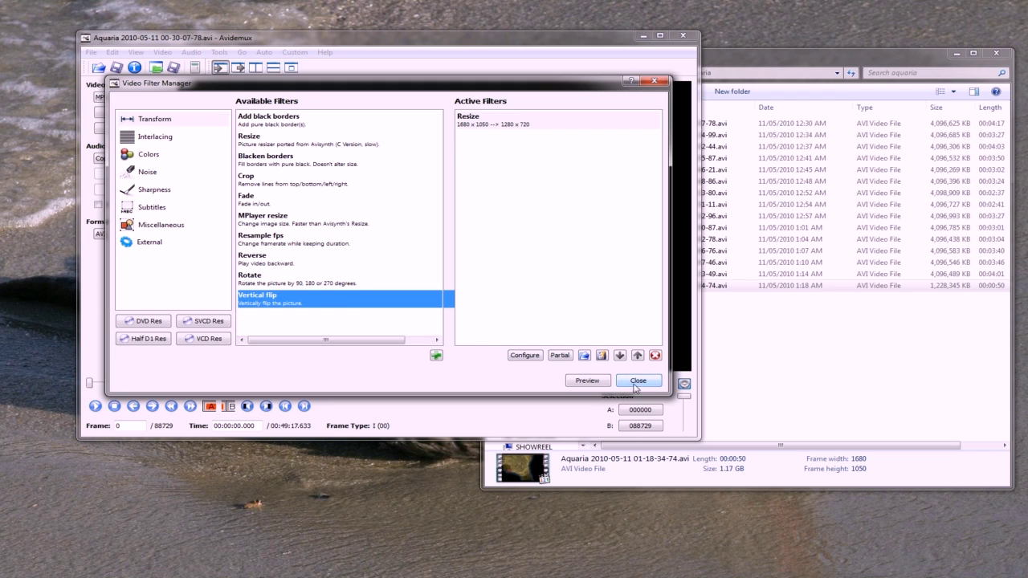
pyautogui.click(639, 381)
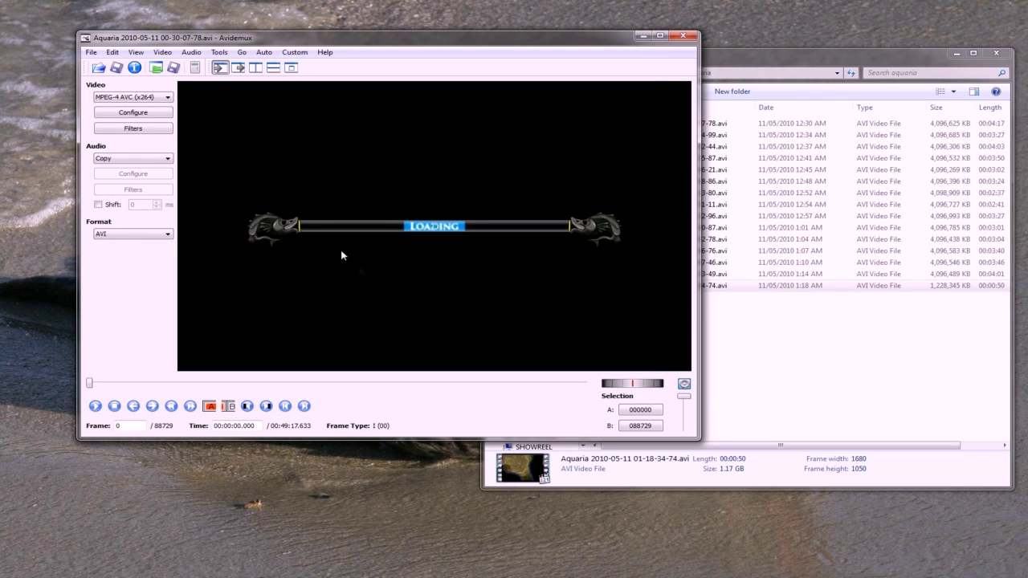
# Set the x264 encoding mode to Average Bitrate (Two Pass) and begin entering 2500 kbit/s.
pyautogui.click(133, 112)
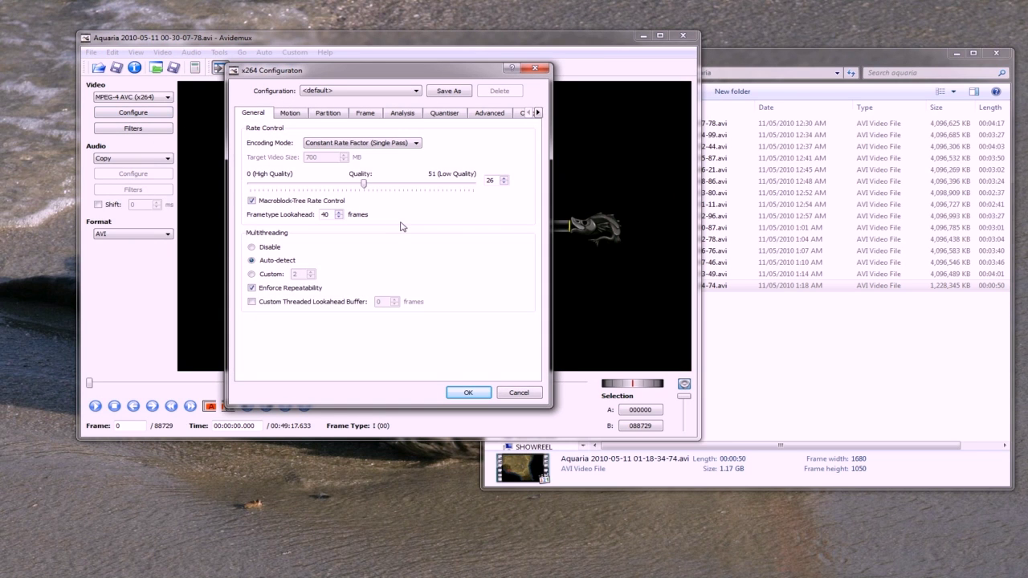
pyautogui.click(417, 144)
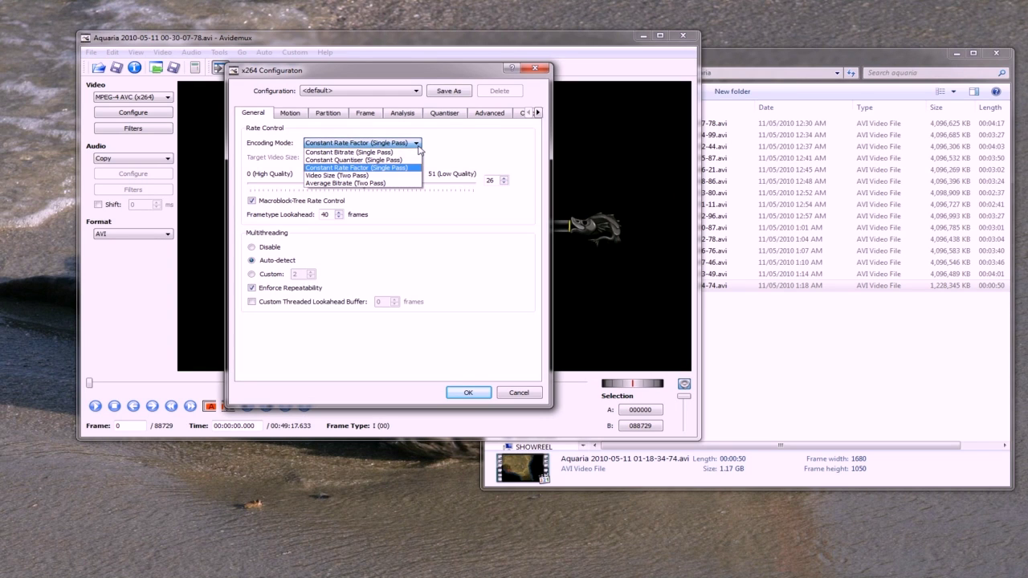
pyautogui.click(391, 184)
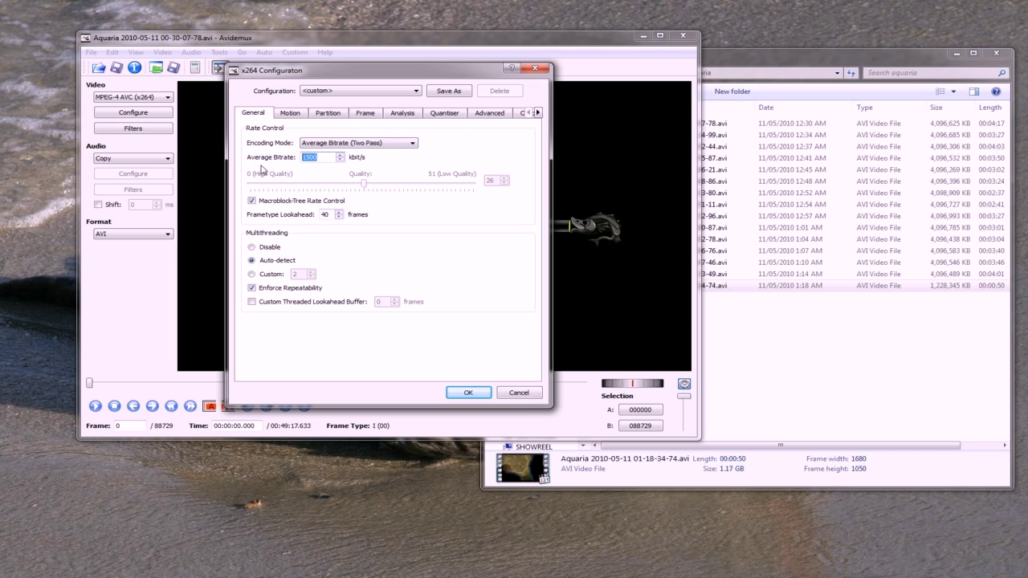
pyautogui.write('2')
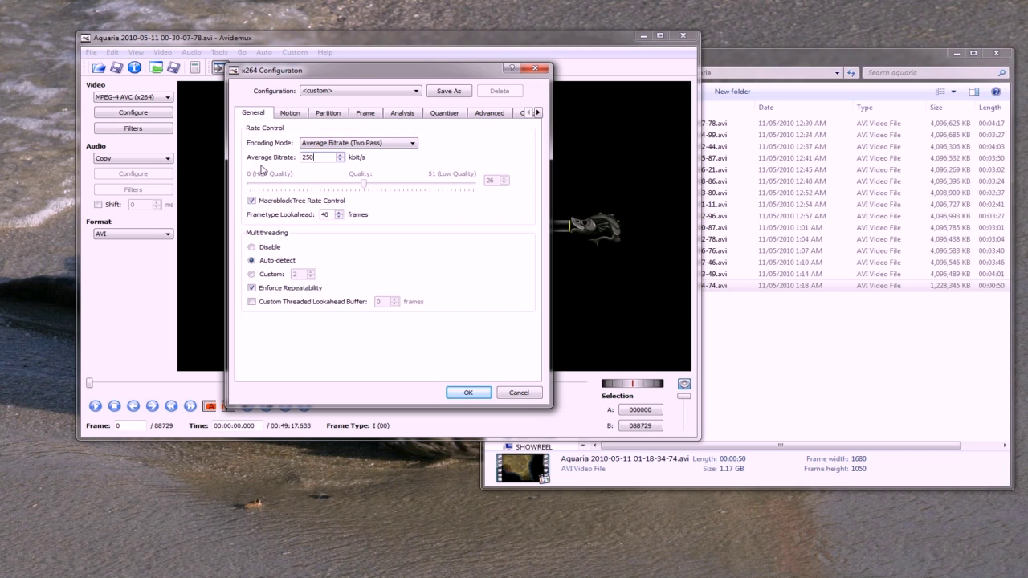